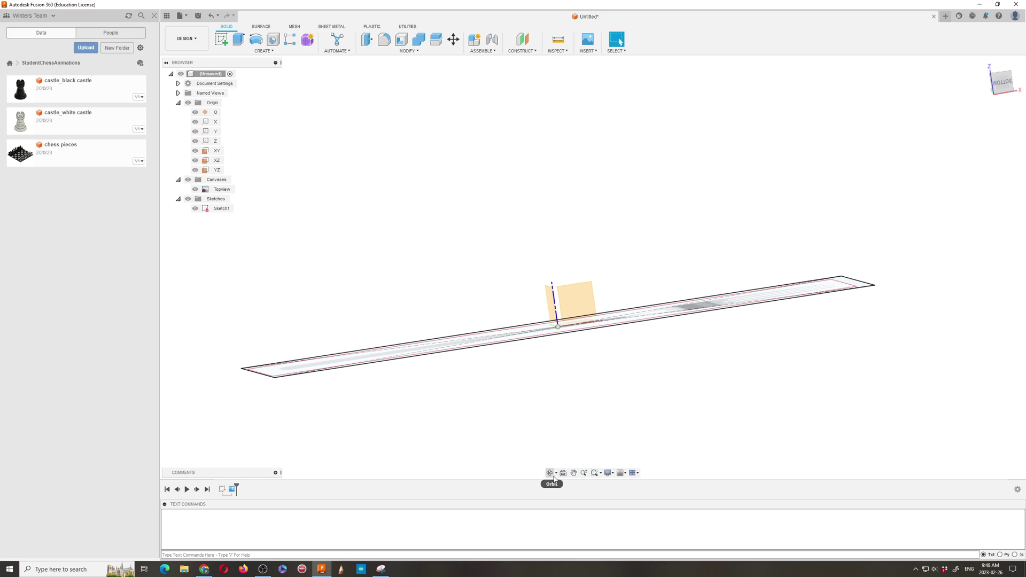
# Orbit the view so the fork top-view canvas is seen at an angle.
pyautogui.click(550, 474)
pyautogui.moveTo(577, 384); pyautogui.dragTo(519, 335)
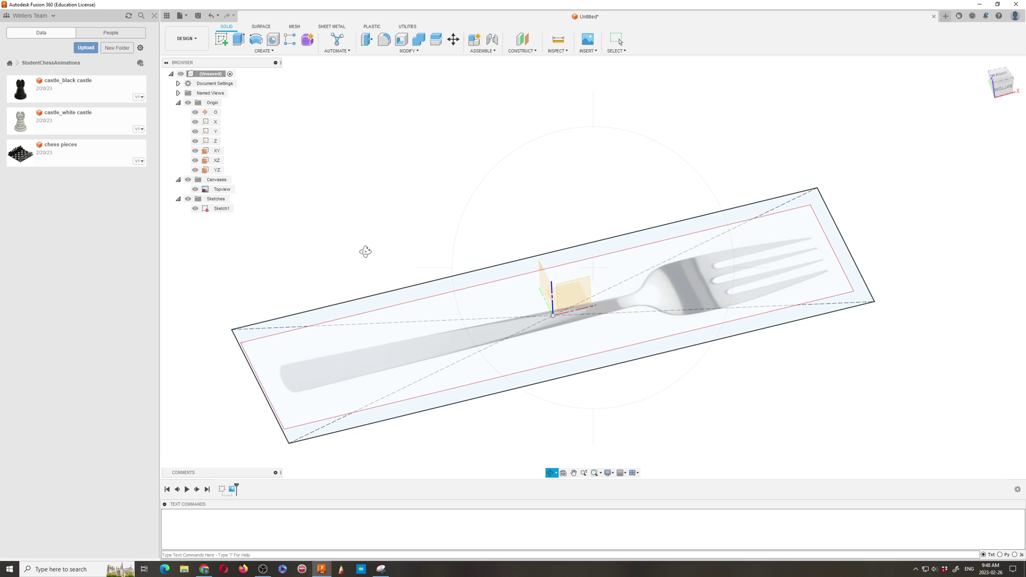
pyautogui.press('Escape')
# Switch to the front view of the Topview fork canvas.
pyautogui.rightClick(224, 191)
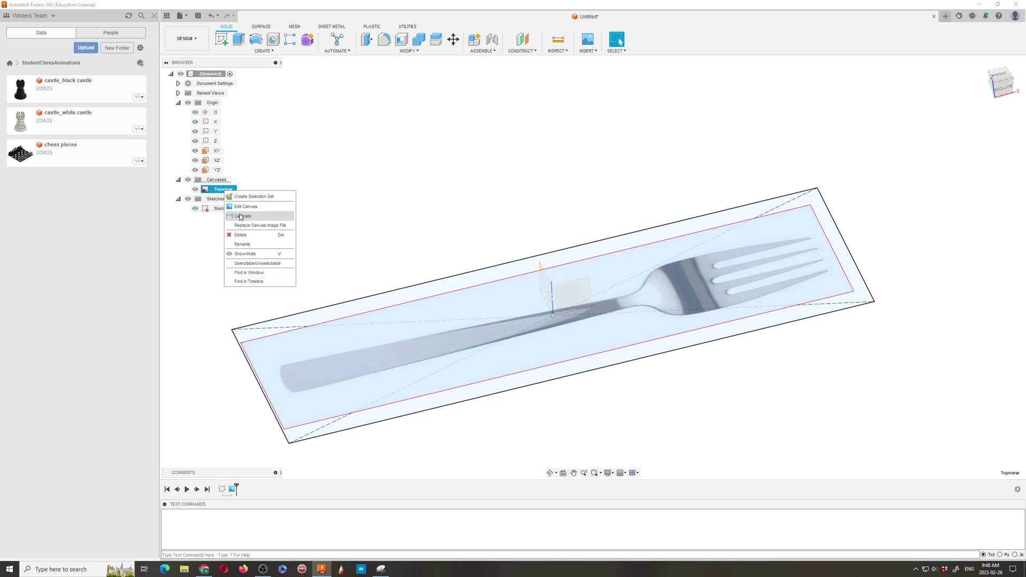
pyautogui.press('Escape')
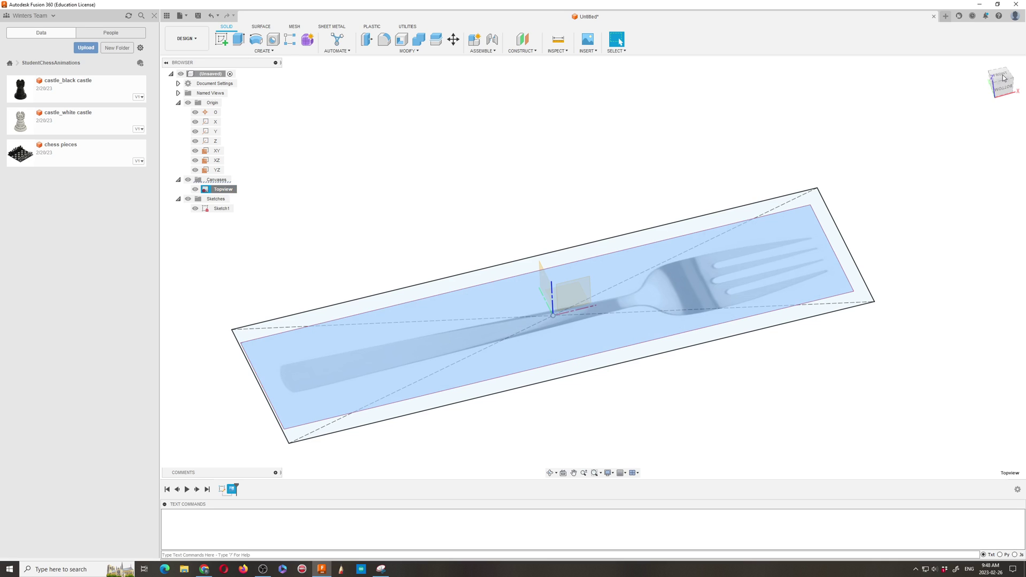
pyautogui.click(1001, 77)
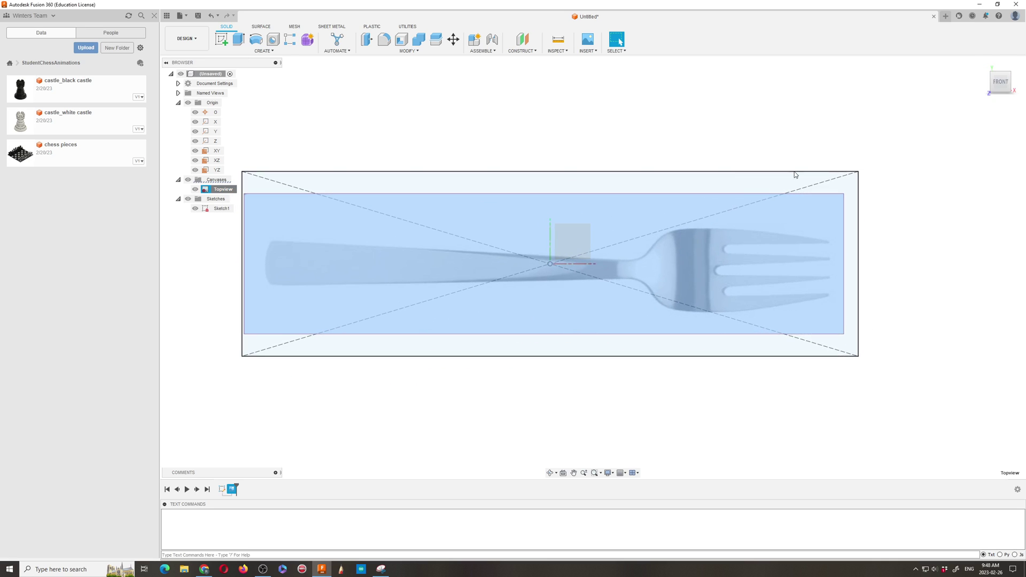
# Calibrate Topview from the handle end to the middle tine tip as 19 mm.
pyautogui.rightClick(216, 193)
pyautogui.click(231, 217)
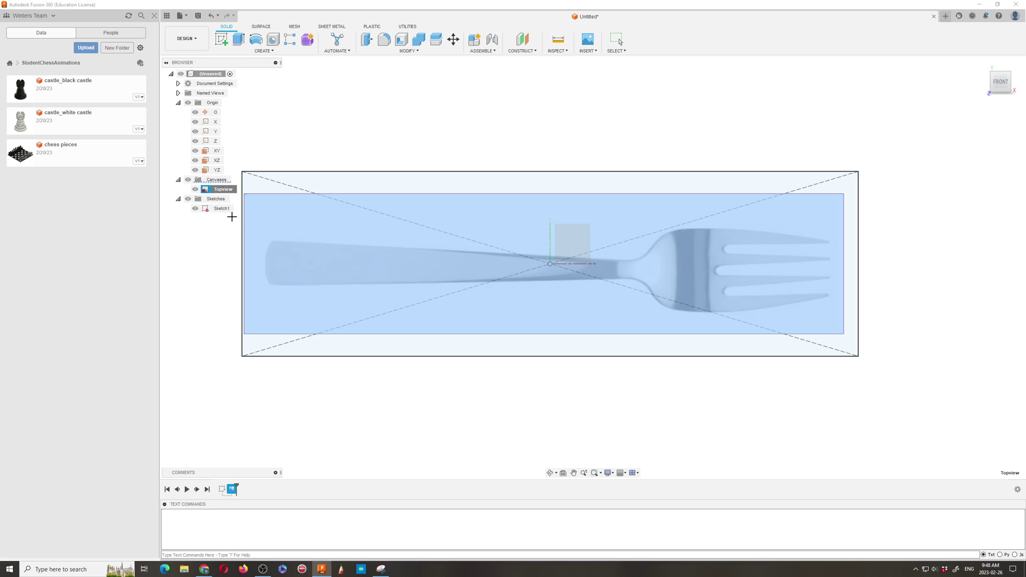
pyautogui.scroll(1, 317, 256)
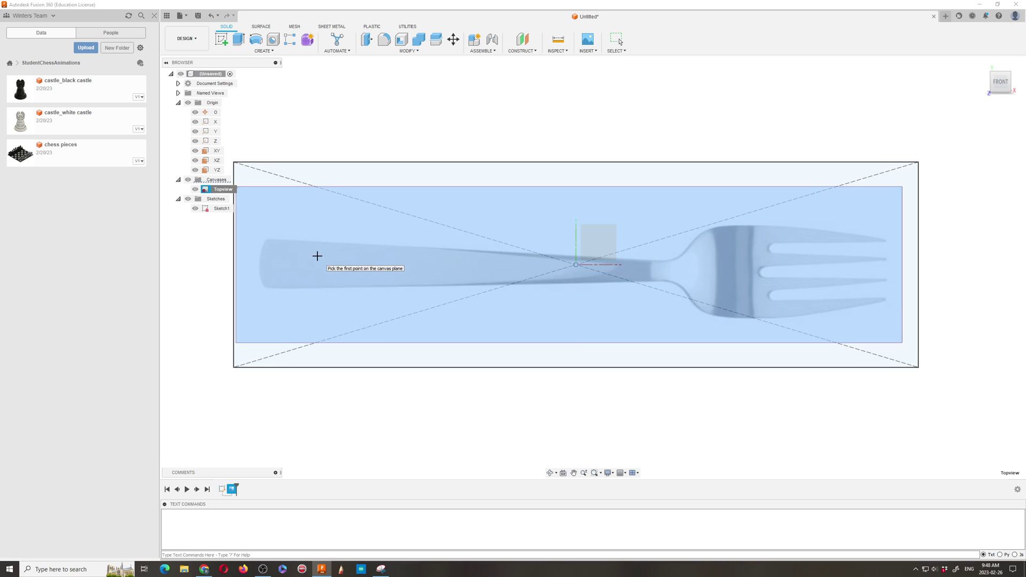
pyautogui.click(259, 263)
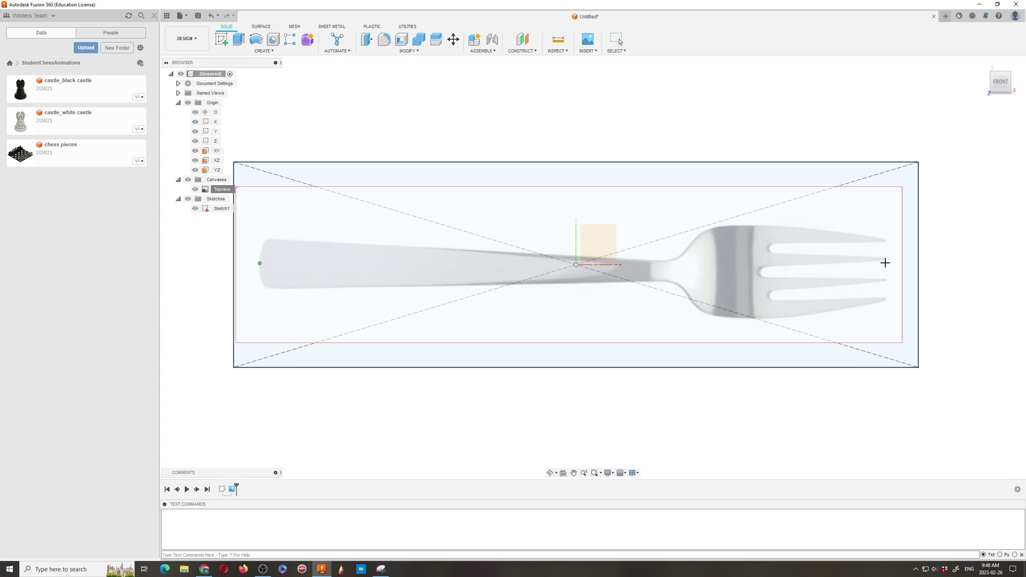
pyautogui.click(886, 269)
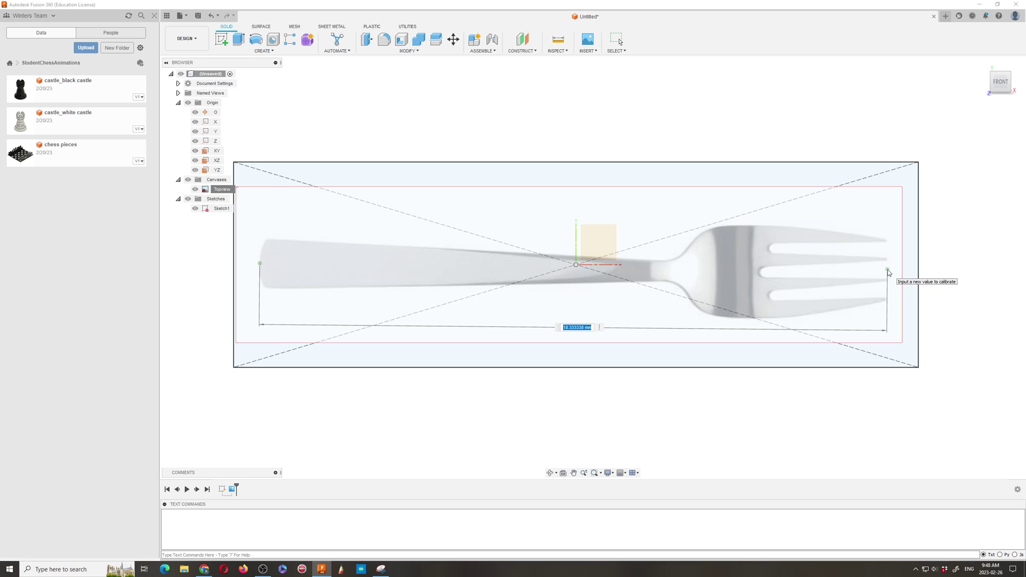
pyautogui.write('19')
pyautogui.press('Return')
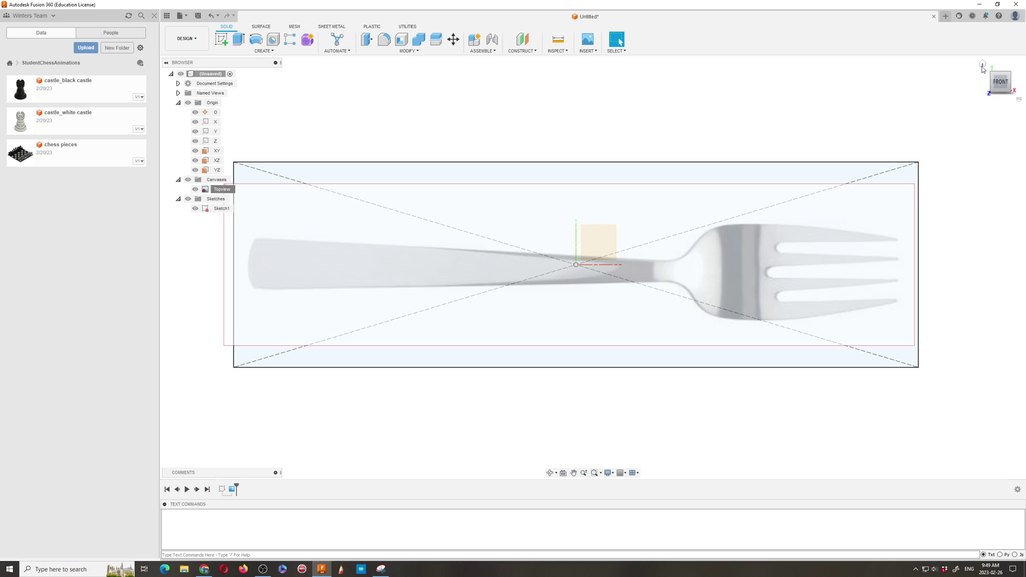
# Return to the home view, orbit around the fork canvas, and select the XZ origin plane.
pyautogui.click(984, 64)
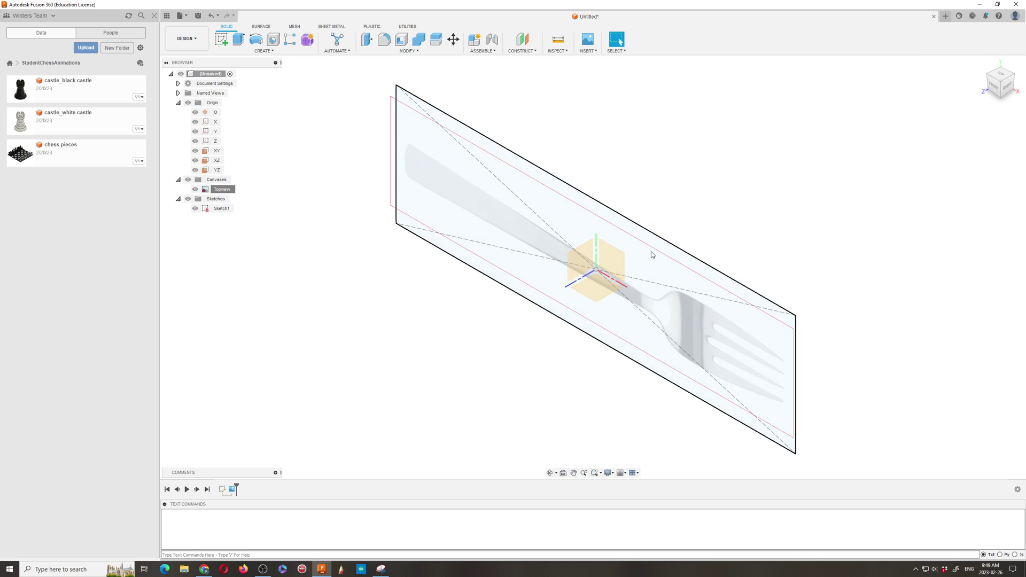
pyautogui.click(550, 472)
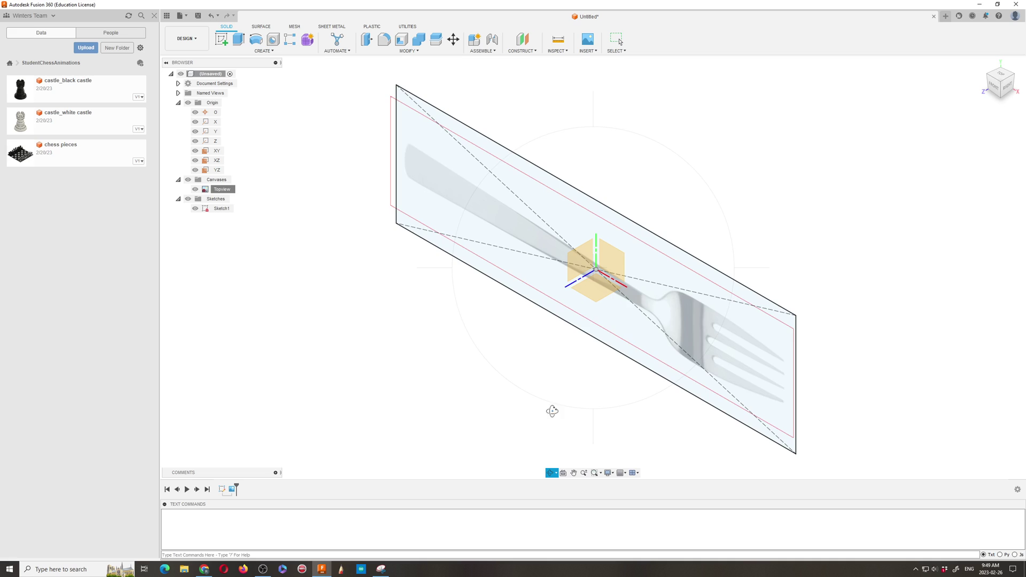
pyautogui.moveTo(550, 410); pyautogui.dragTo(534, 297)
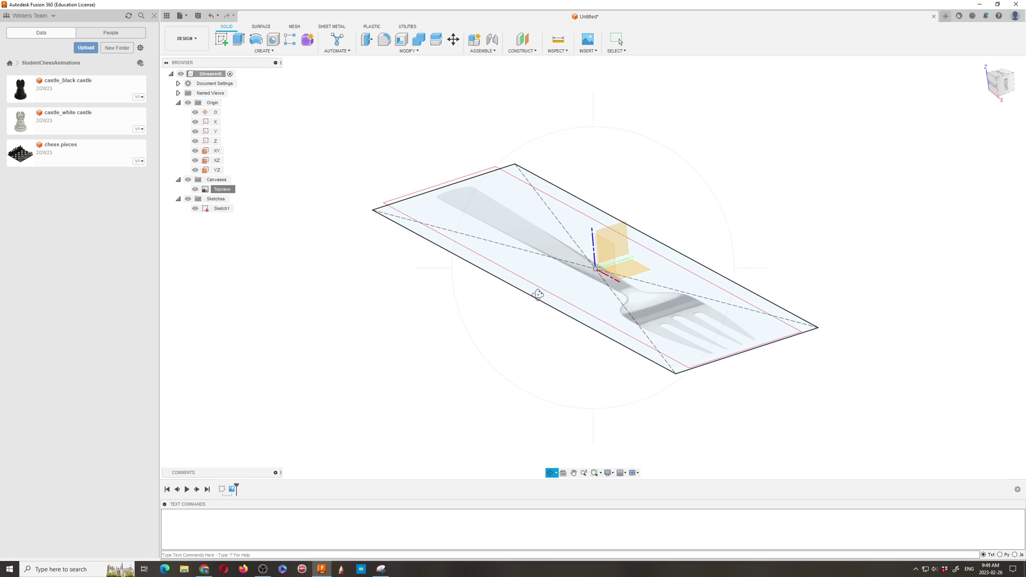
pyautogui.press('Escape')
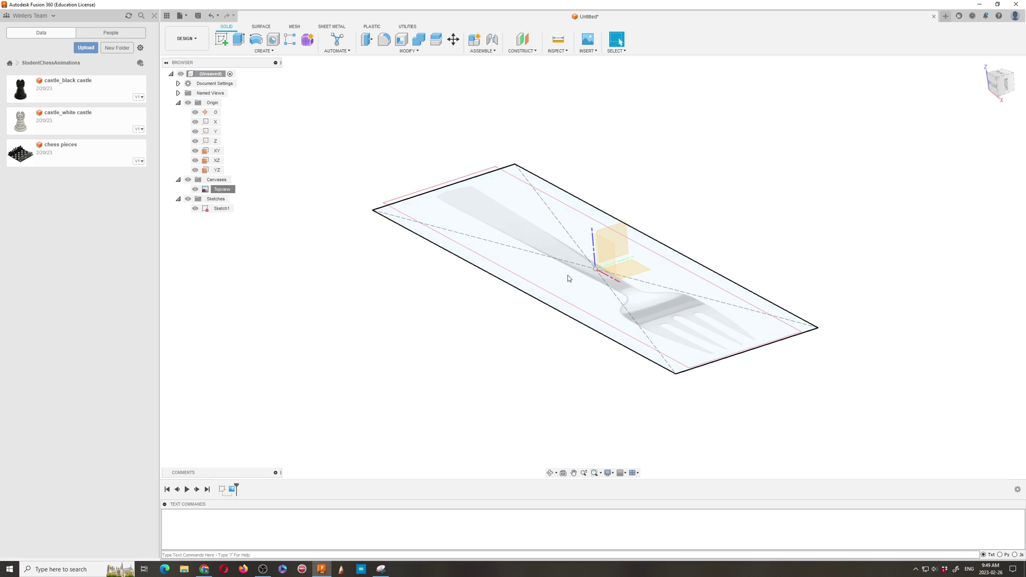
pyautogui.click(609, 259)
# Start a new canvas using forkside.jpg from the Fork Images folder.
pyautogui.click(564, 103)
pyautogui.click(592, 51)
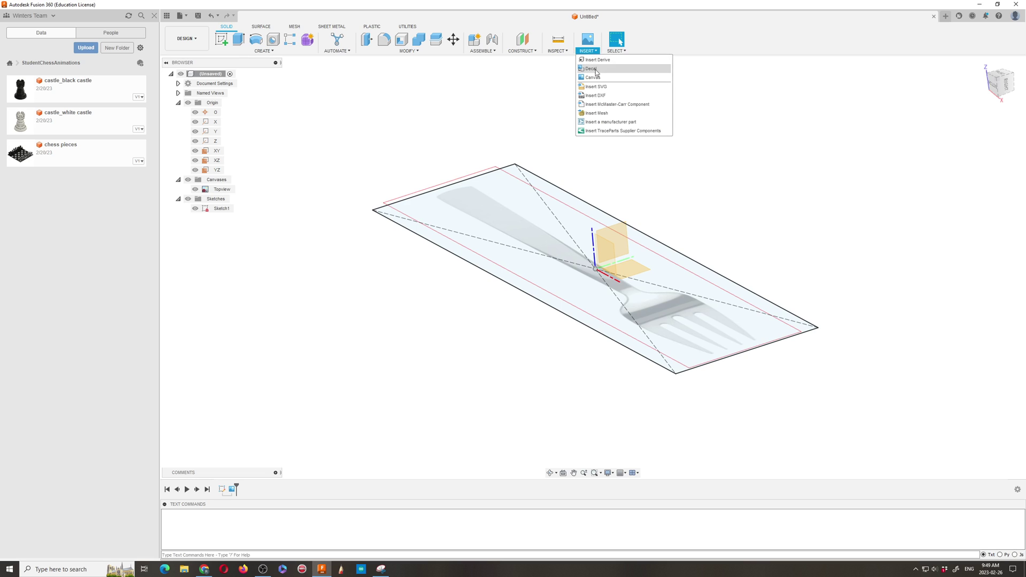
pyautogui.click(590, 86)
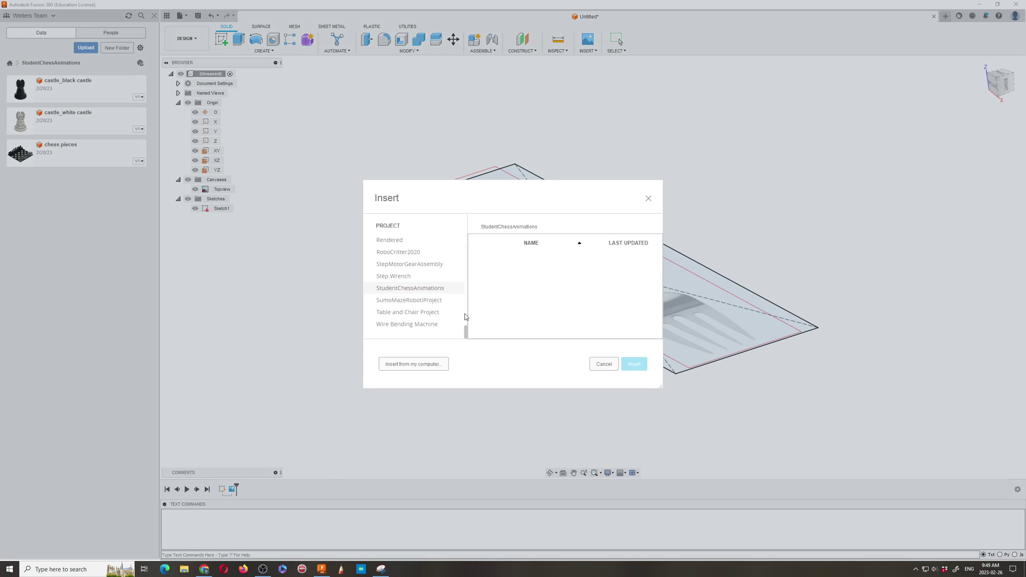
pyautogui.click(427, 364)
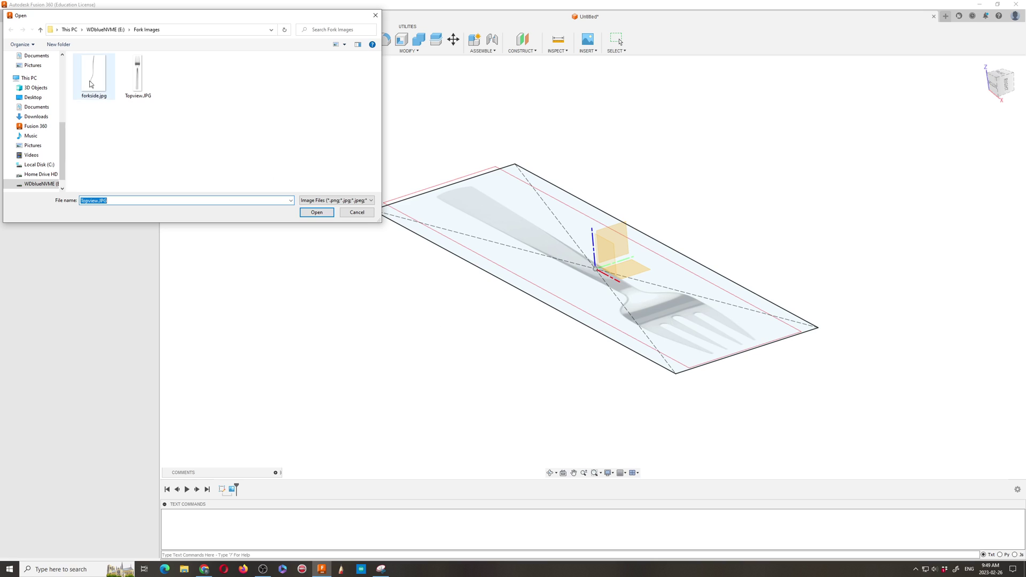
pyautogui.click(91, 81)
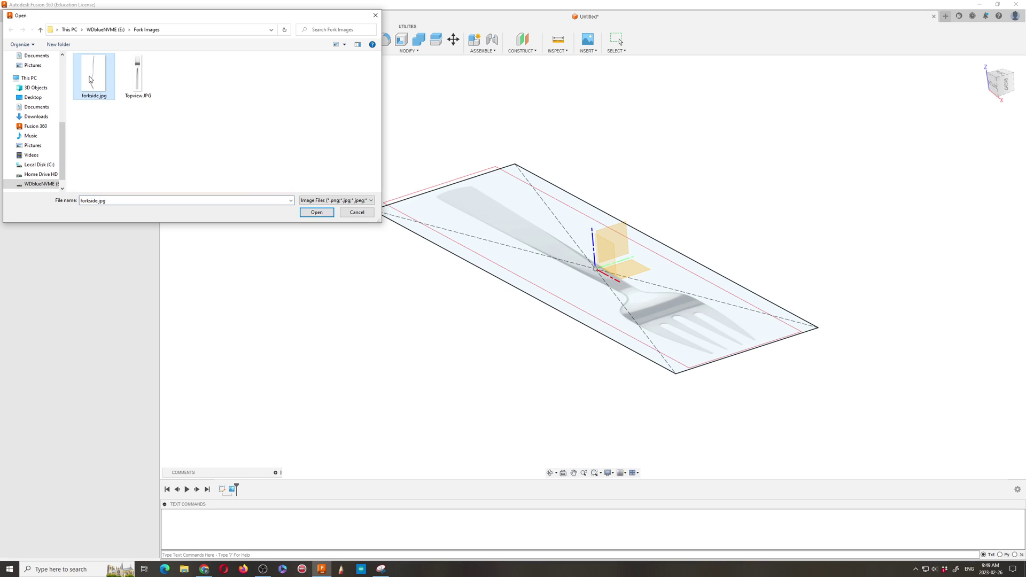
pyautogui.click(317, 213)
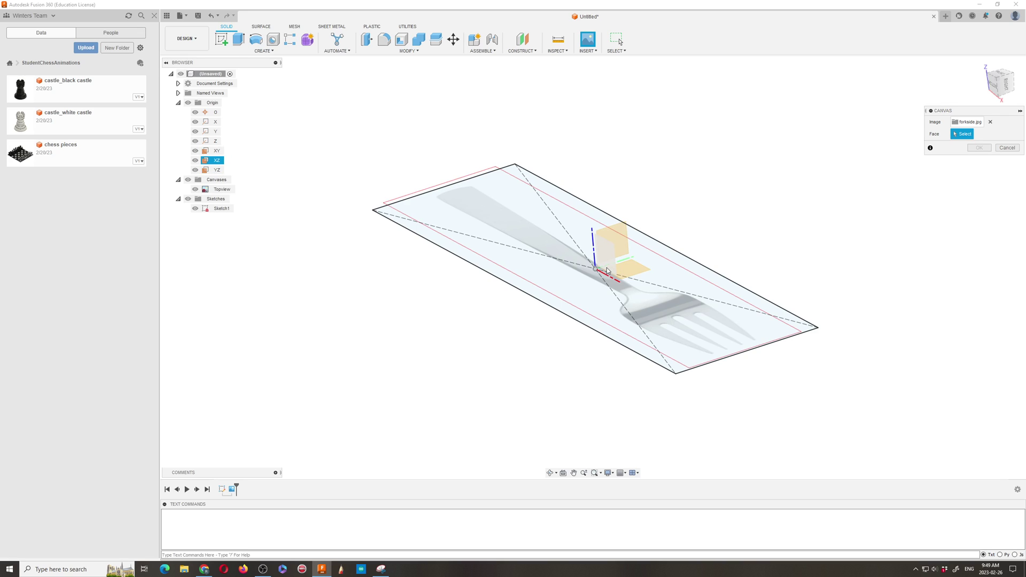
# Place the forkside canvas on the XZ plane and rotate the image on its plane.
pyautogui.click(217, 161)
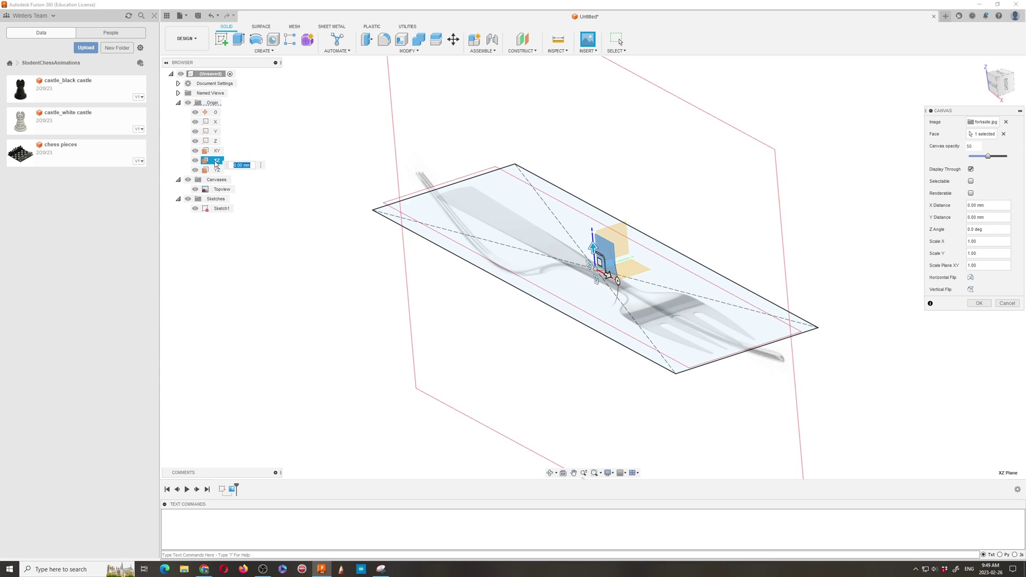
pyautogui.click(551, 472)
pyautogui.moveTo(552, 402); pyautogui.dragTo(572, 339)
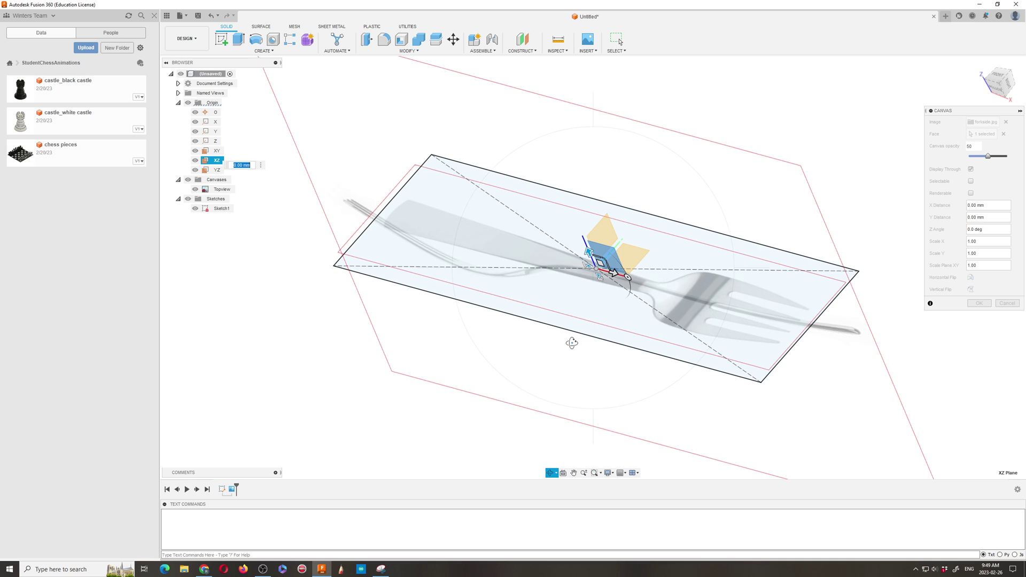
pyautogui.press('Escape')
pyautogui.moveTo(627, 276); pyautogui.dragTo(567, 261)
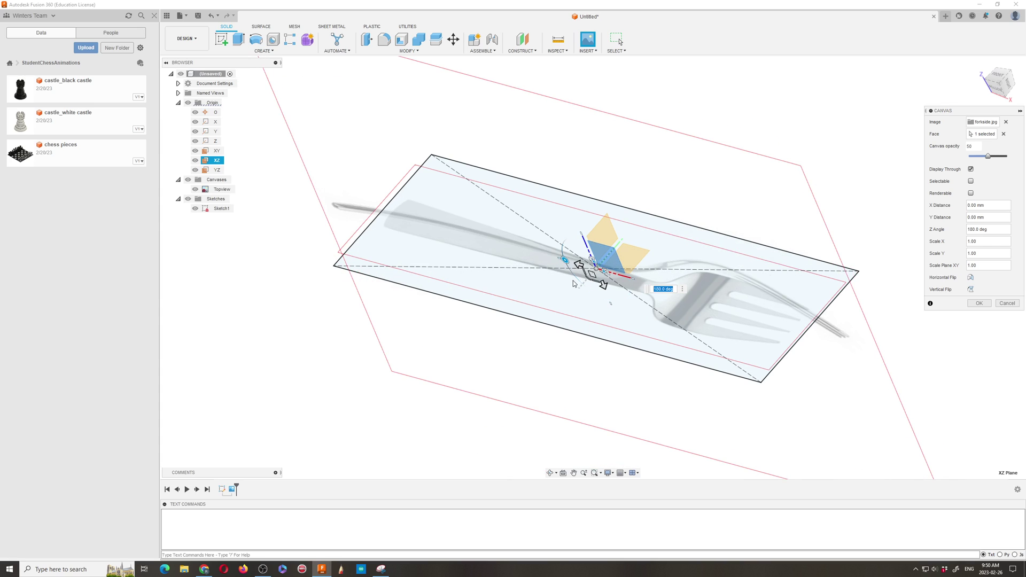
# Check the canvas edge-on and set its Z angle to 0 degrees.
pyautogui.click(549, 473)
pyautogui.moveTo(549, 395); pyautogui.dragTo(538, 343)
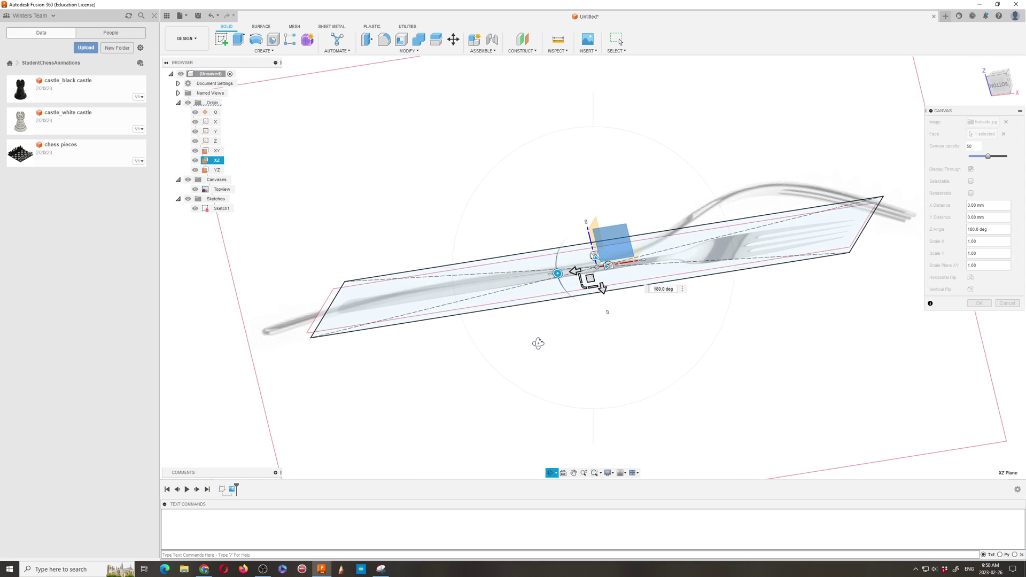
pyautogui.press('Escape')
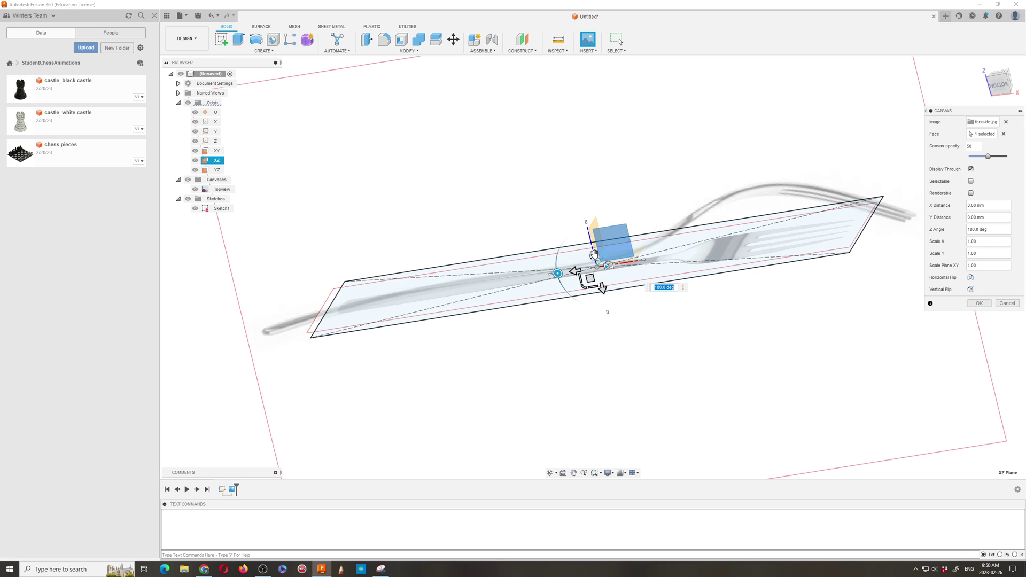
pyautogui.write('0')
pyautogui.press('Return')
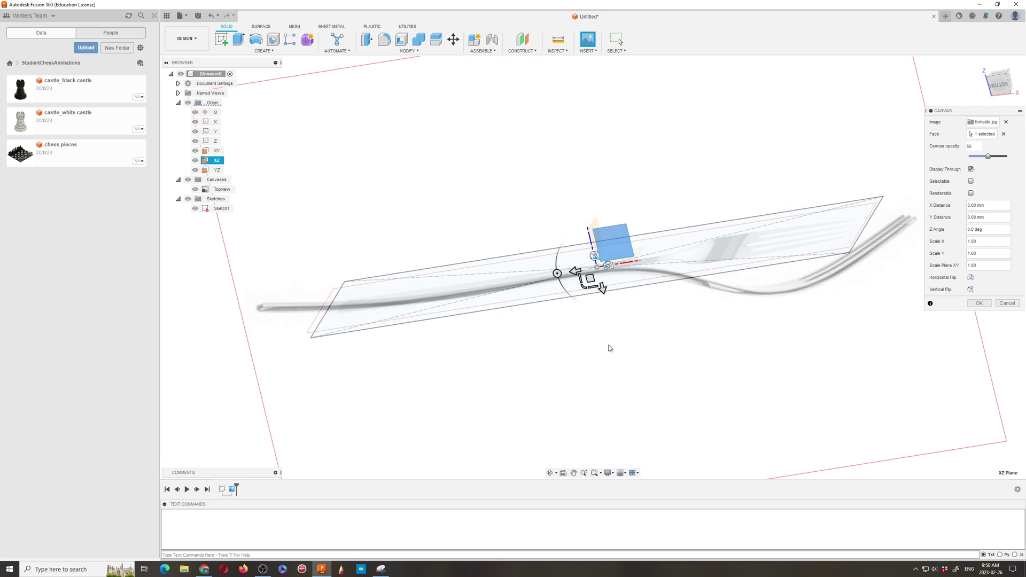
# View the forkside image face-on from the bottom, then at an angle.
pyautogui.click(1000, 86)
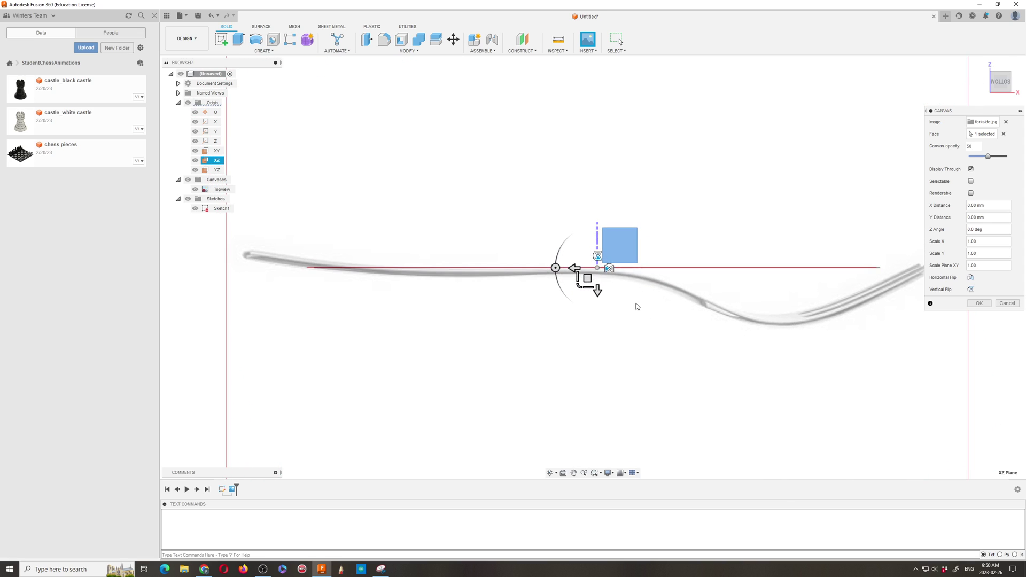
pyautogui.scroll(-2, 633, 307)
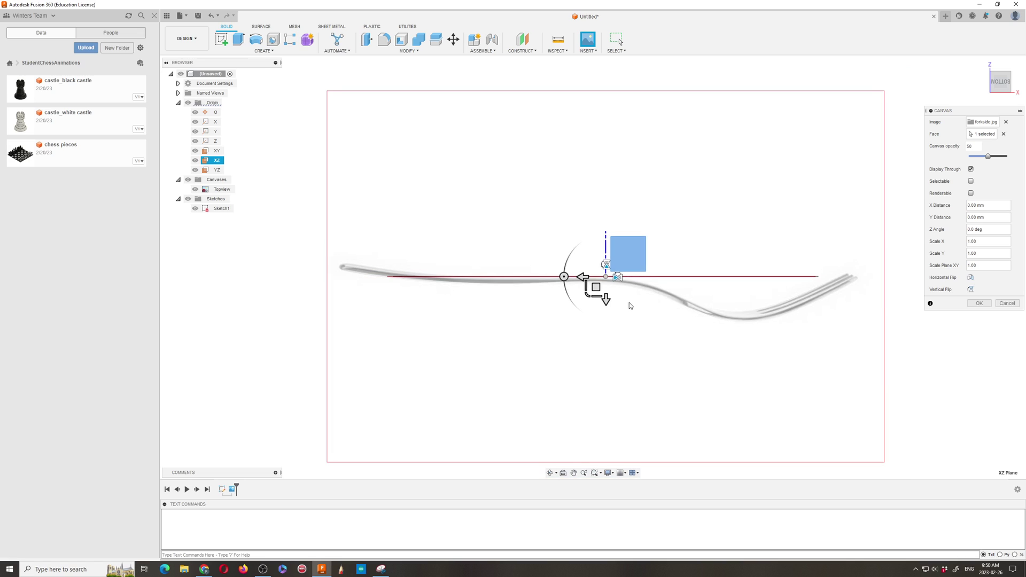
pyautogui.click(549, 472)
pyautogui.moveTo(625, 343)
pyautogui.mouseDown()
pyautogui.moveTo(627, 357)
pyautogui.moveTo(627, 347)
pyautogui.mouseUp()
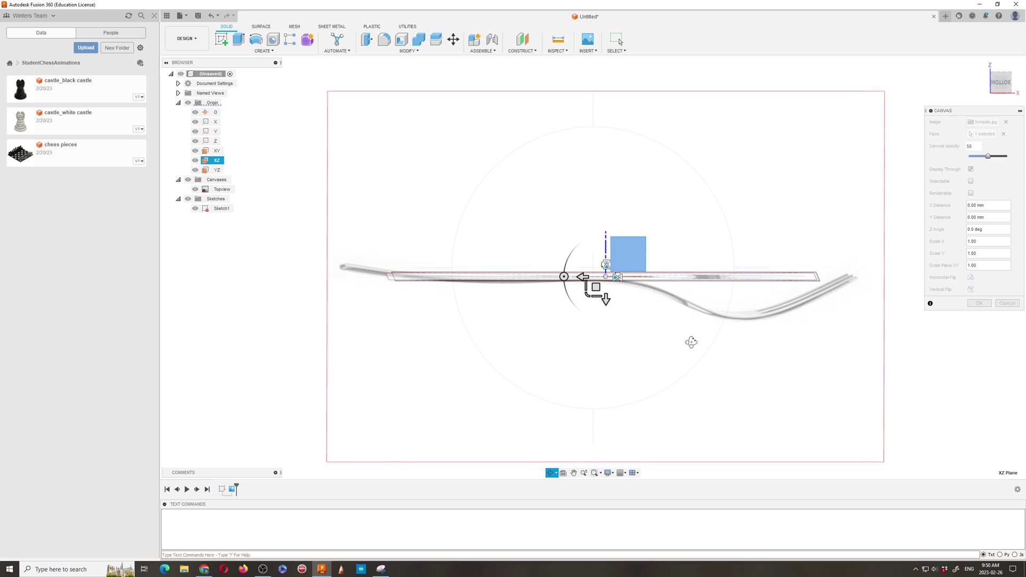
pyautogui.press('Escape')
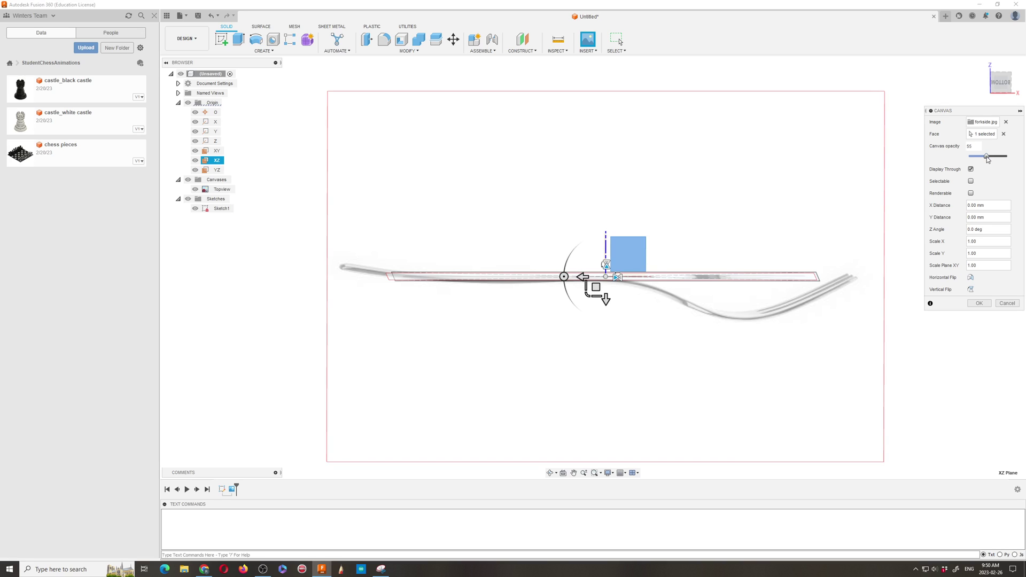
# Set canvas opacity to 54 and Scale Plane XY to 1.054, aligned along X.
pyautogui.moveTo(987, 159)
pyautogui.mouseDown()
pyautogui.moveTo(1011, 159)
pyautogui.moveTo(970, 159)
pyautogui.moveTo(991, 159)
pyautogui.mouseUp()
pyautogui.moveTo(586, 295); pyautogui.dragTo(589, 295)
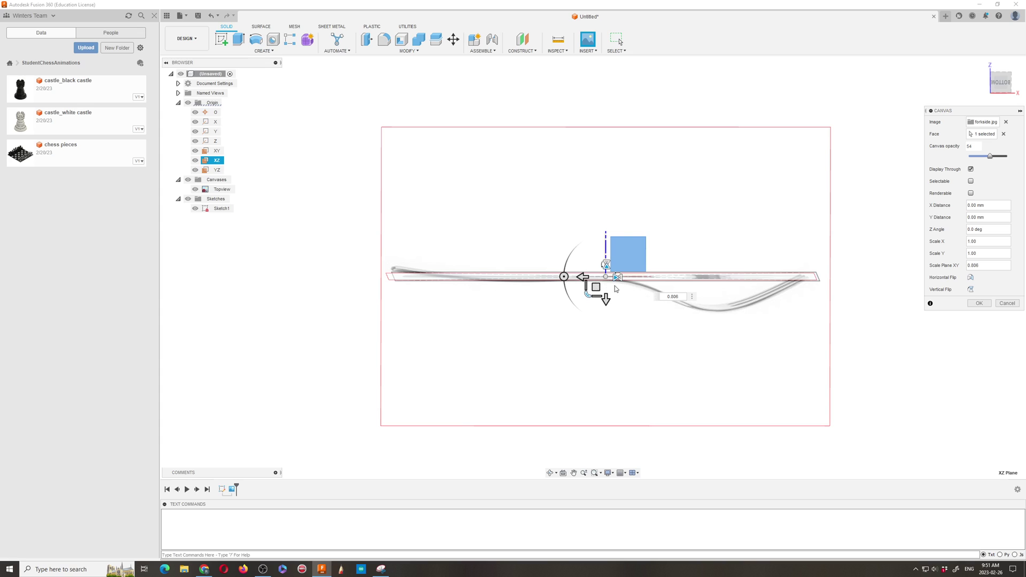
pyautogui.moveTo(581, 277); pyautogui.dragTo(589, 293)
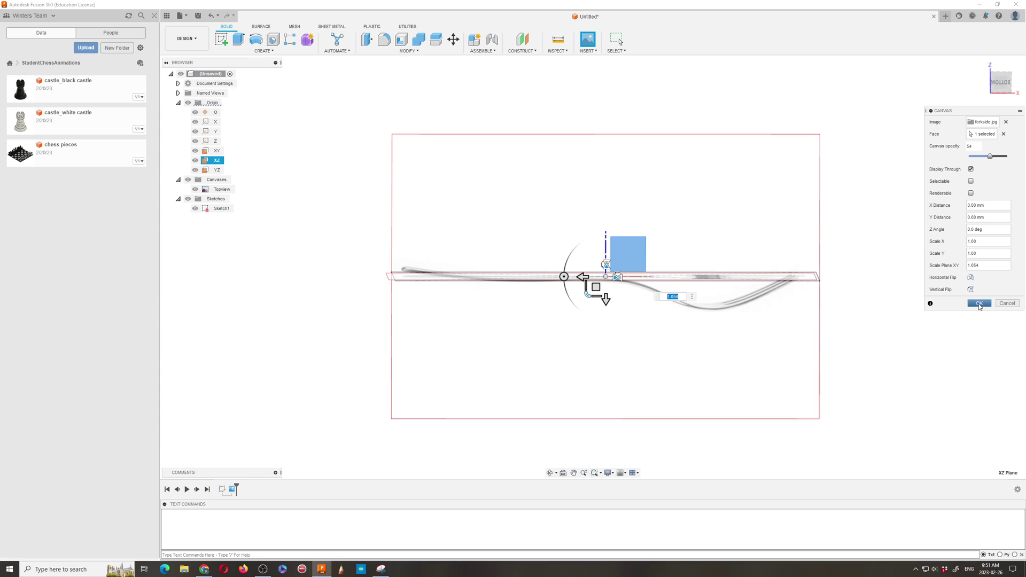
# Confirm the canvas, then calibrate forkside between the fork's two ends as 19 mm.
pyautogui.click(979, 303)
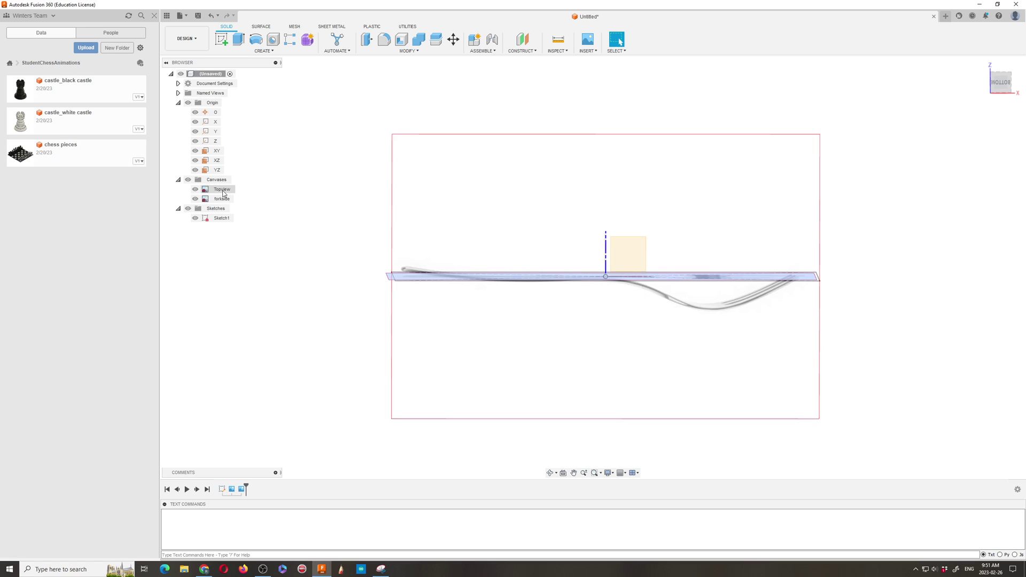
pyautogui.rightClick(221, 200)
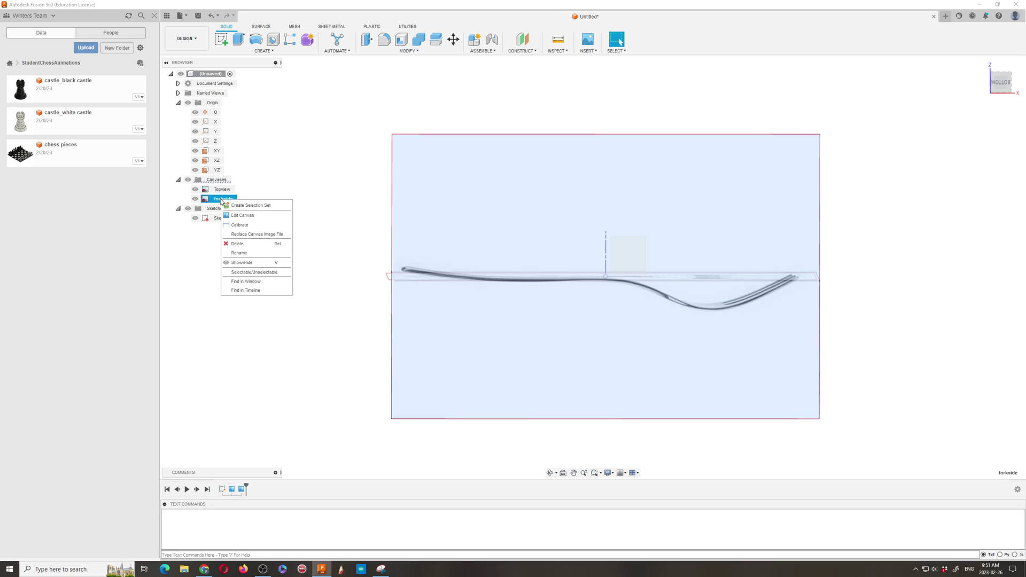
pyautogui.click(239, 225)
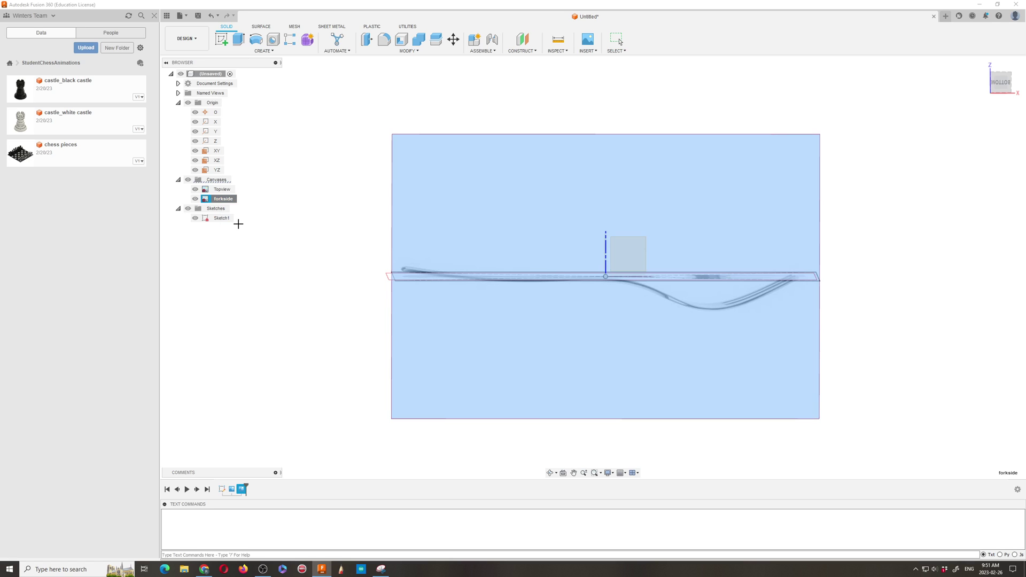
pyautogui.scroll(3, 436, 272)
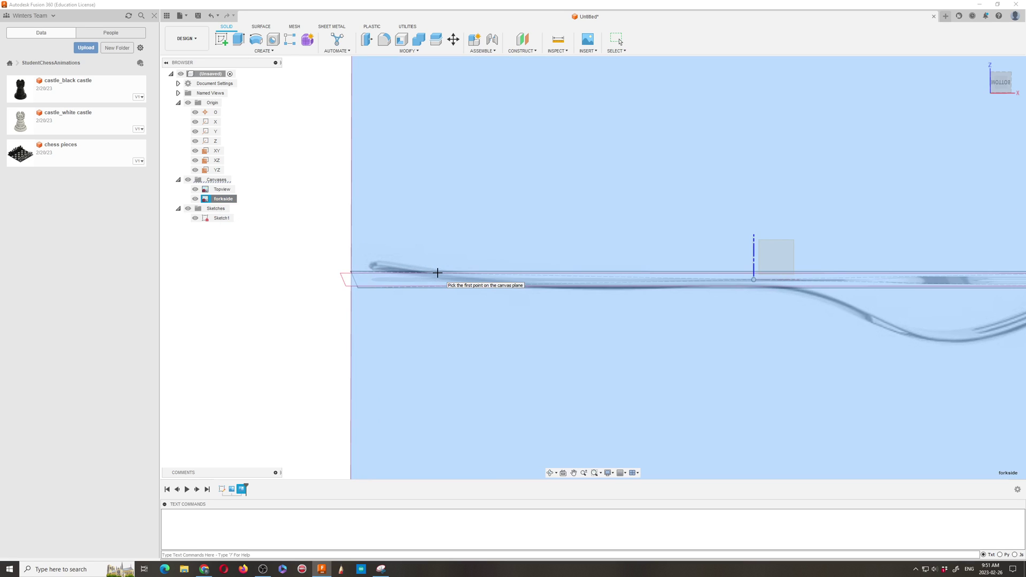
pyautogui.click(369, 266)
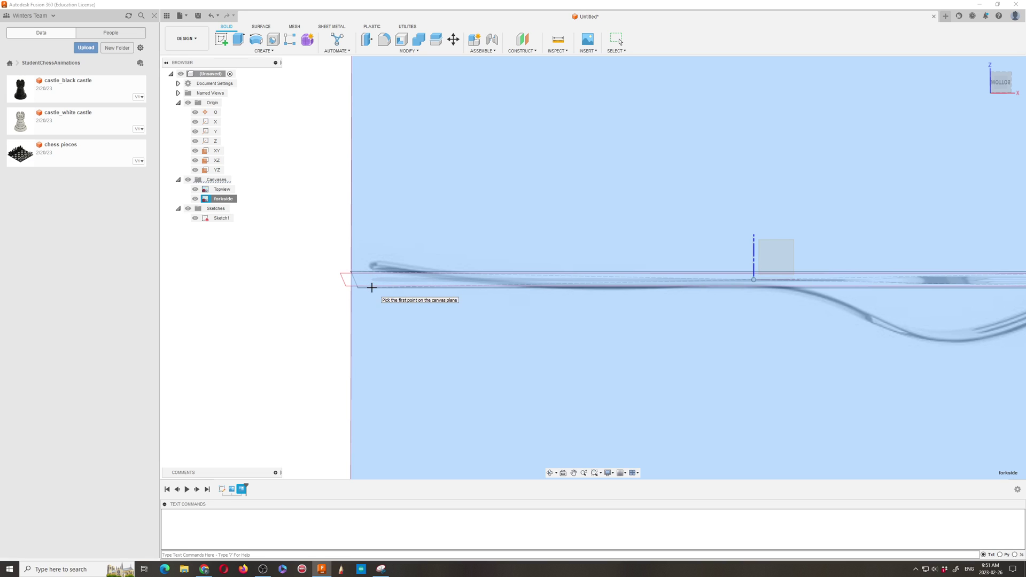
pyautogui.press('Escape')
pyautogui.scroll(-4, 320, 269)
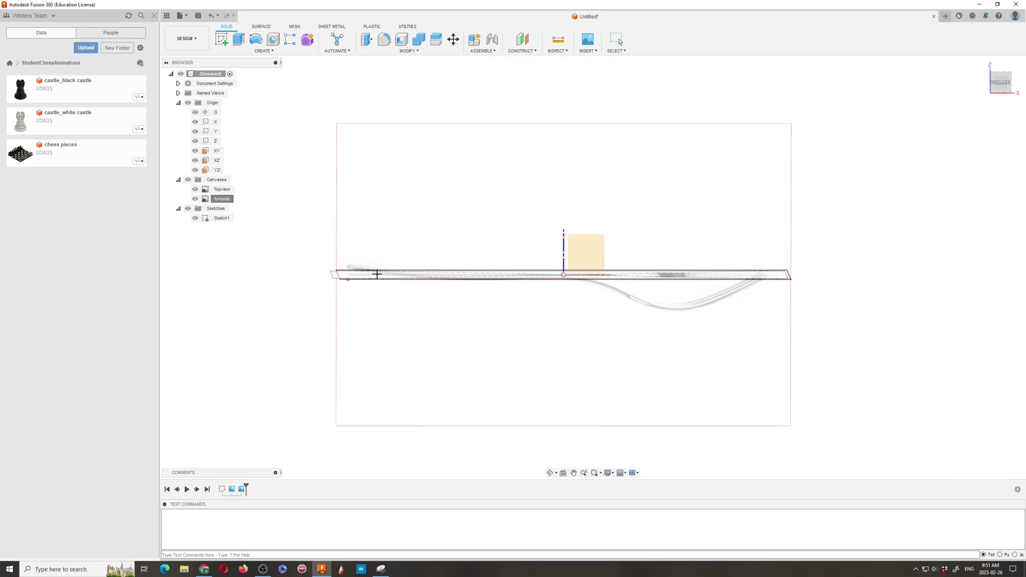
pyautogui.click(768, 278)
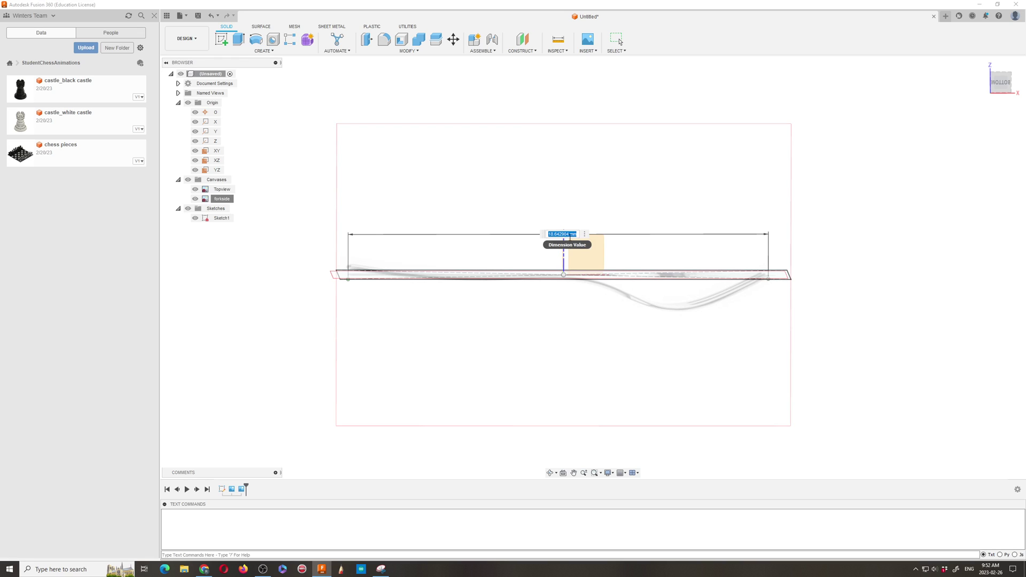
pyautogui.write('19')
pyautogui.press('Return')
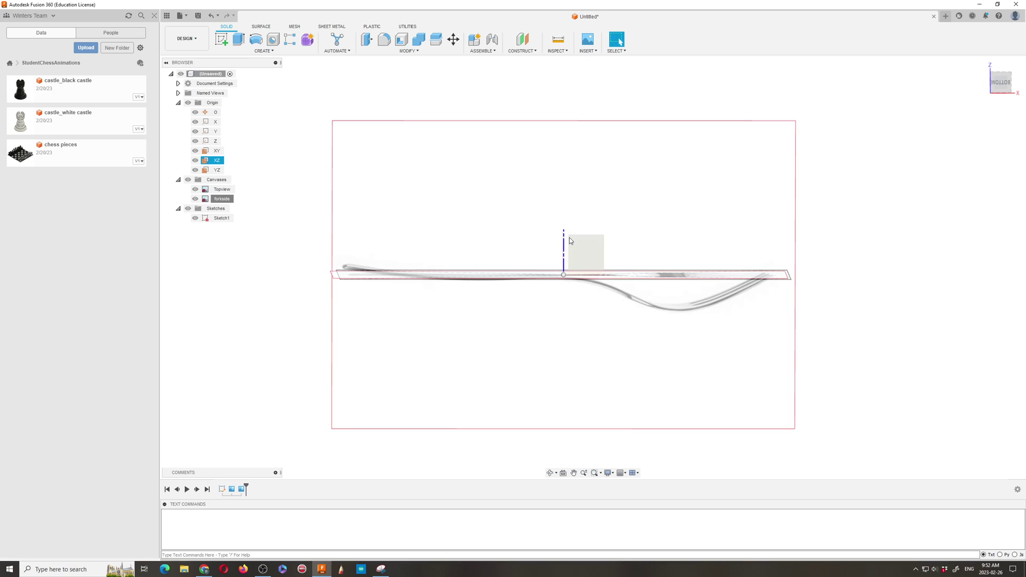
pyautogui.click(550, 473)
pyautogui.moveTo(554, 352)
pyautogui.mouseDown()
pyautogui.moveTo(556, 341)
pyautogui.moveTo(552, 398)
pyautogui.moveTo(534, 263)
pyautogui.moveTo(549, 314)
pyautogui.moveTo(566, 316)
pyautogui.moveTo(531, 357)
pyautogui.moveTo(572, 332)
pyautogui.moveTo(555, 342)
pyautogui.mouseUp()
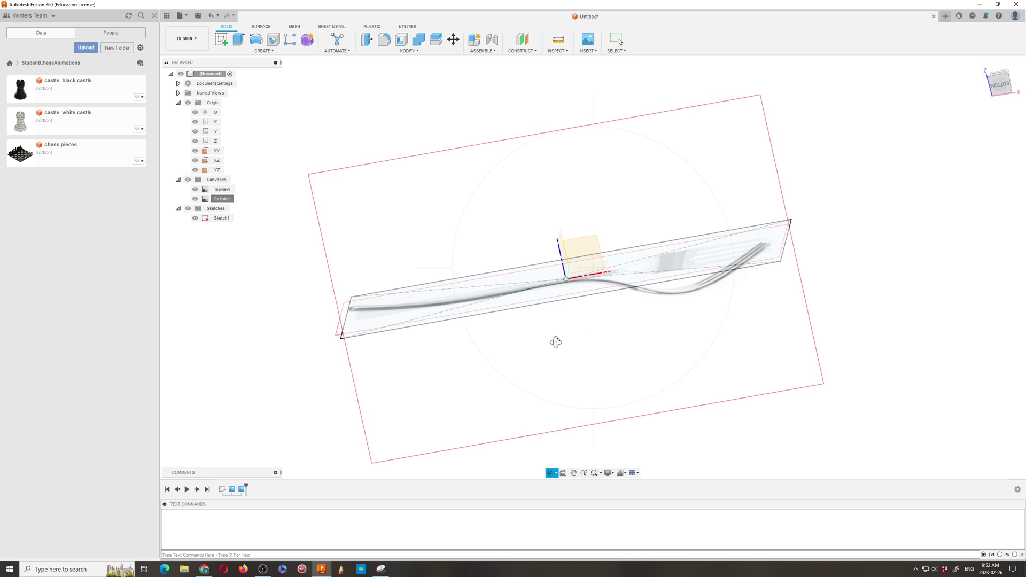